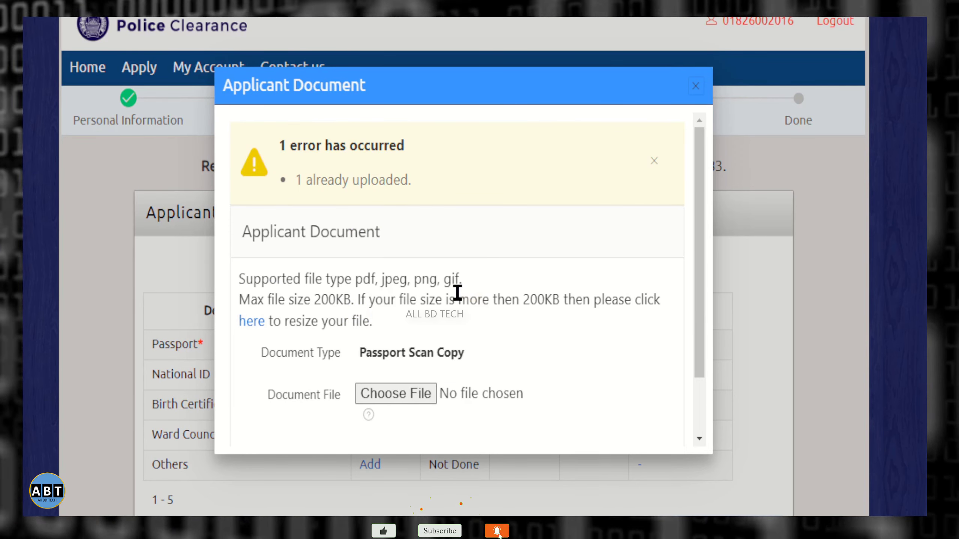
Step: Review the supported file types and maximum file size in the passport document dialog, and close the dialog
{"action": "left_click_drag", "start_coordinate": [355, 280], "coordinate": [386, 280]}
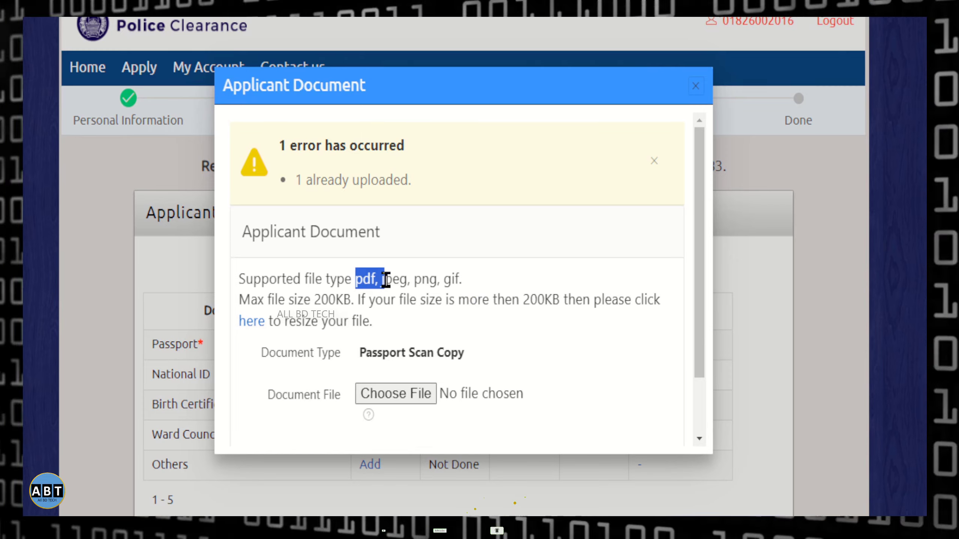
{"action": "left_click", "coordinate": [412, 280]}
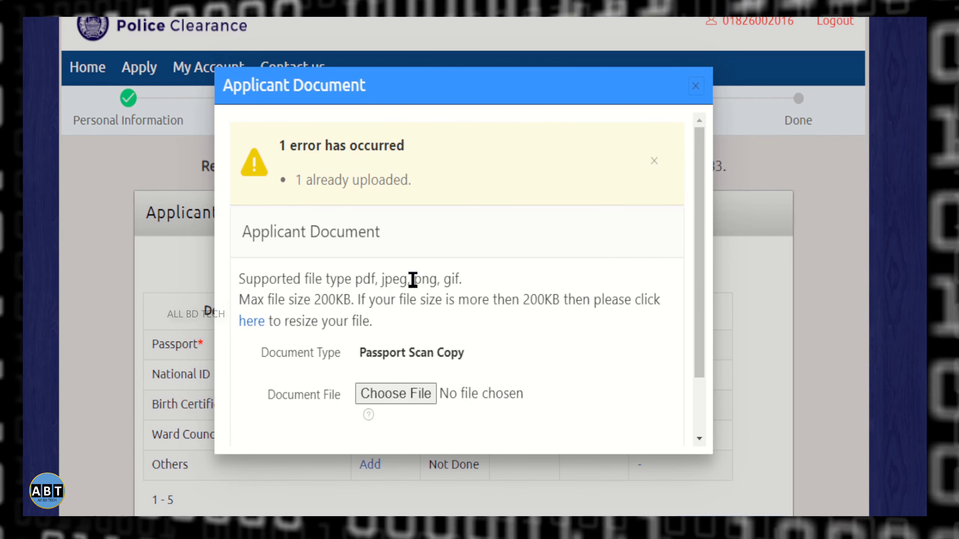
{"action": "mouse_move", "coordinate": [413, 279]}
{"action": "left_mouse_down"}
{"action": "mouse_move", "coordinate": [449, 279]}
{"action": "mouse_move", "coordinate": [429, 278]}
{"action": "left_mouse_up"}
{"action": "left_click", "coordinate": [461, 280]}
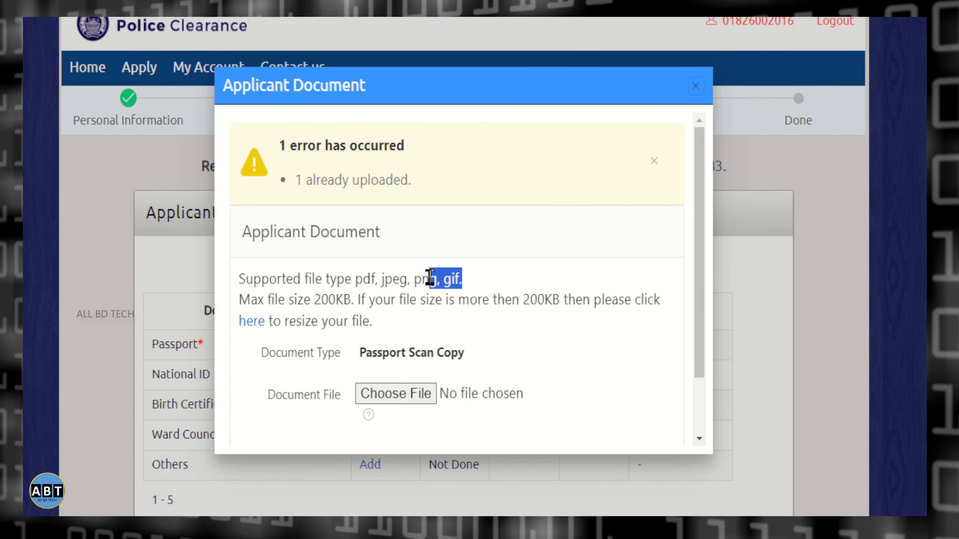
{"action": "left_click_drag", "start_coordinate": [523, 299], "coordinate": [574, 298]}
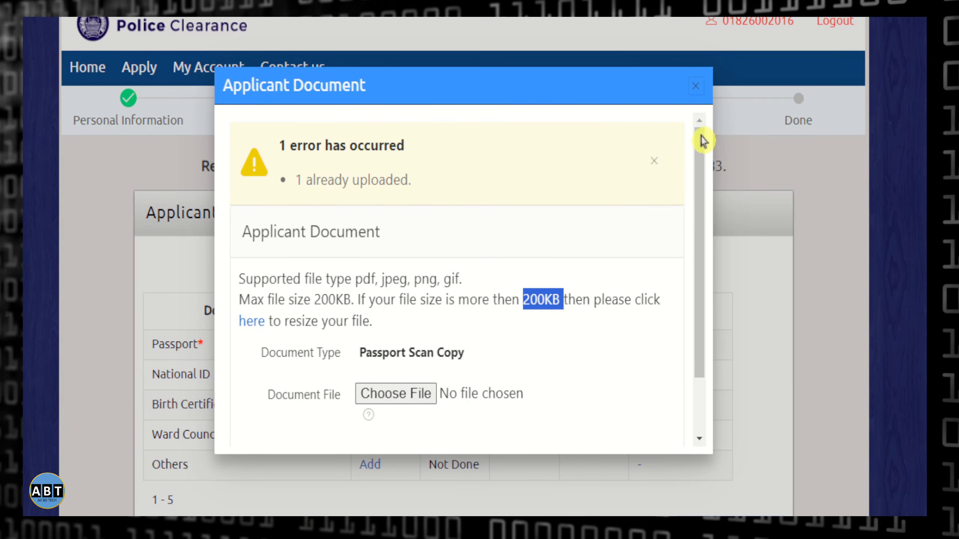
{"action": "left_click", "coordinate": [696, 87]}
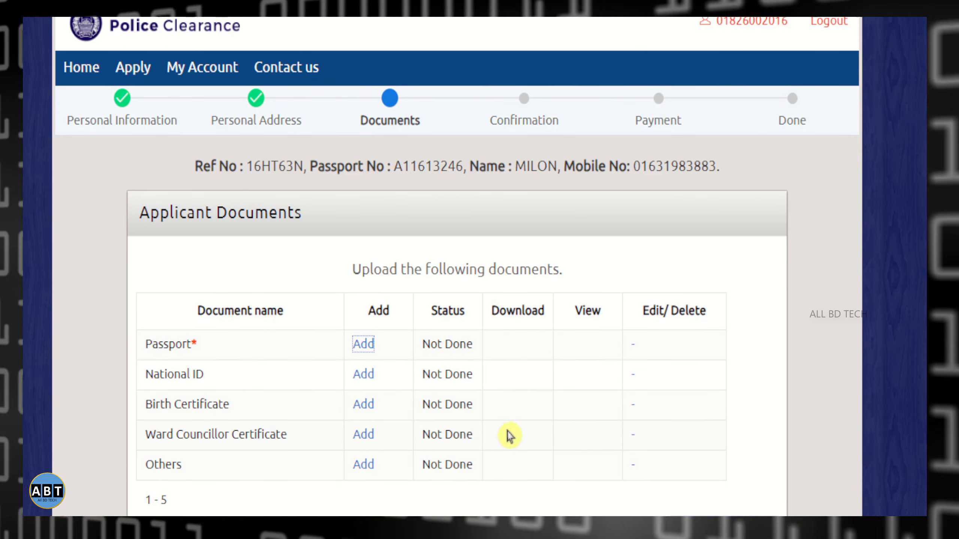
{"action": "right_click", "coordinate": [560, 226]}
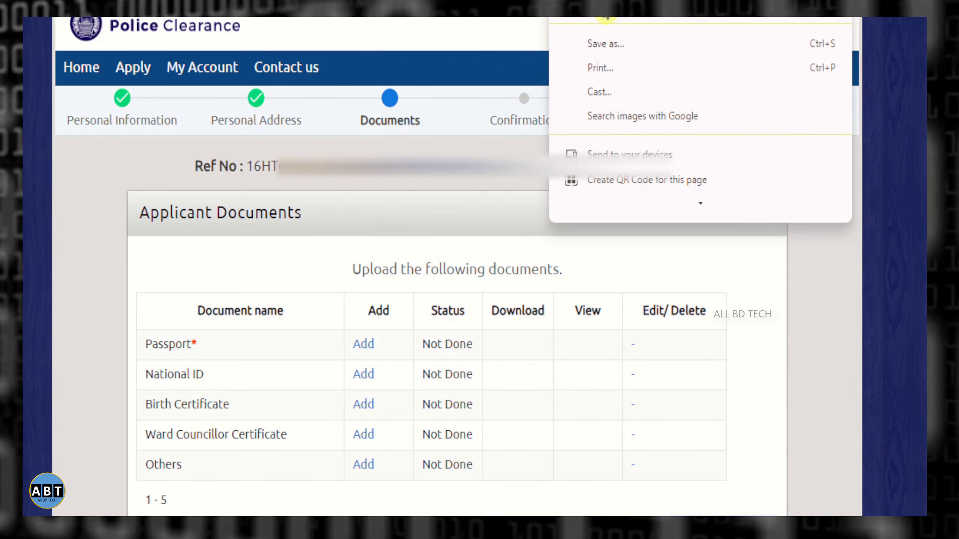
{"action": "left_click", "coordinate": [567, 257]}
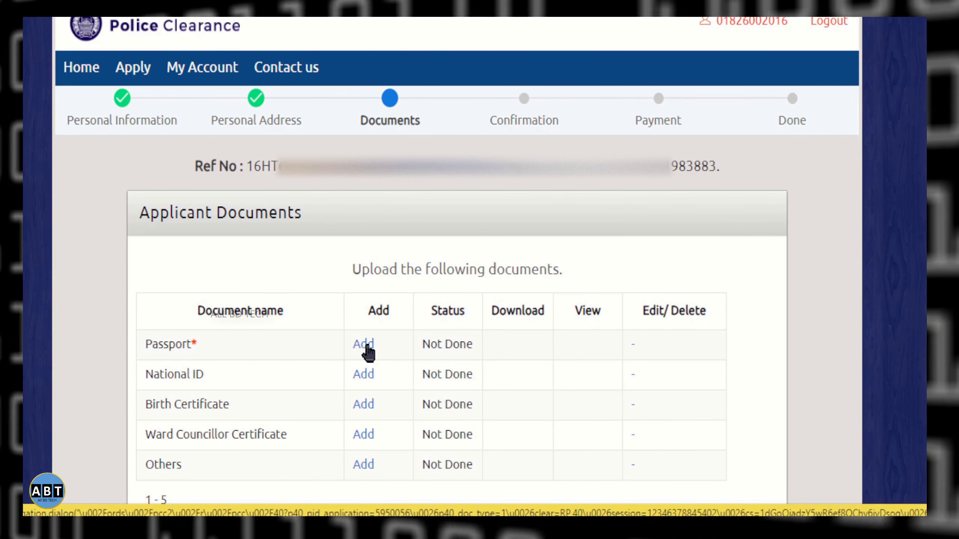
Step: Try to upload the applicant's passport JPG as the Passport Scan Copy
{"action": "left_click", "coordinate": [367, 347]}
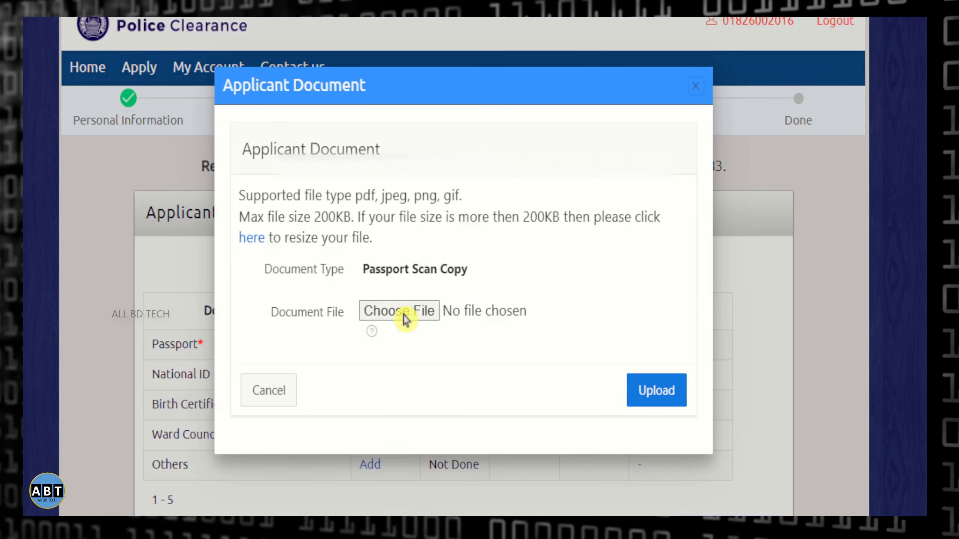
{"action": "left_click", "coordinate": [402, 317]}
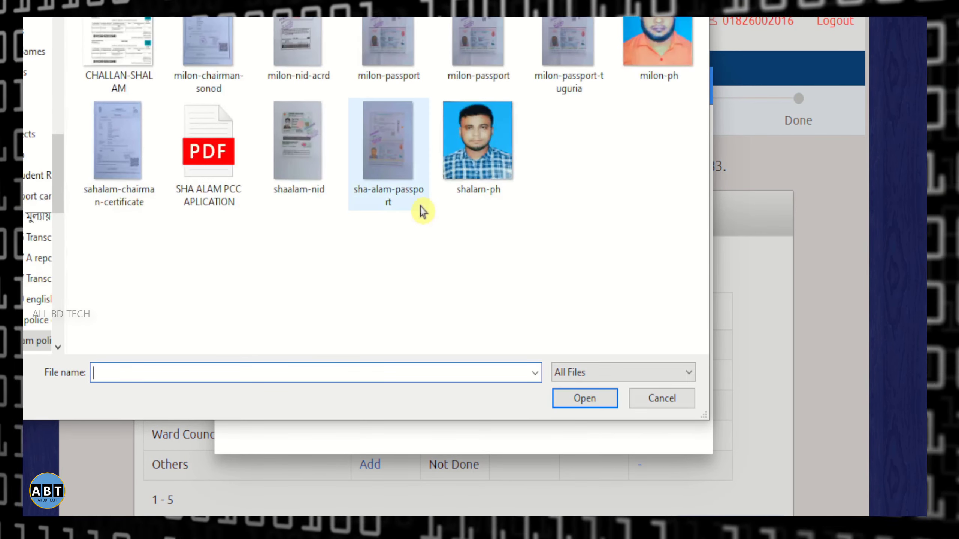
{"action": "left_click", "coordinate": [490, 47]}
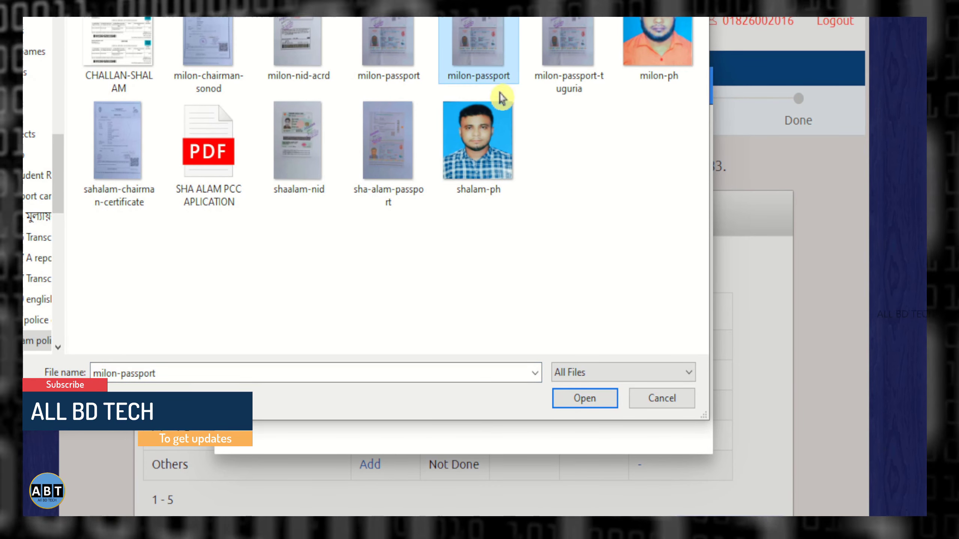
{"action": "left_click", "coordinate": [593, 398]}
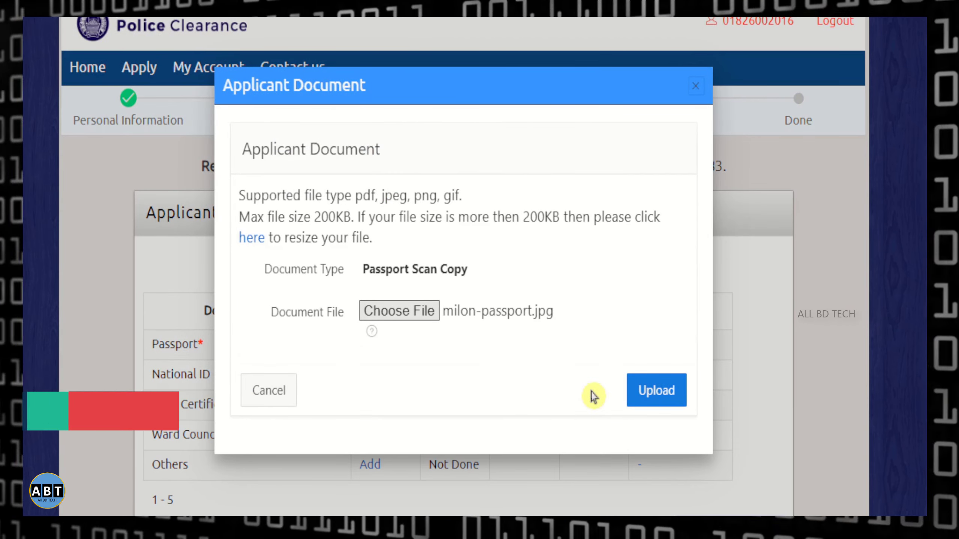
{"action": "left_click", "coordinate": [658, 395]}
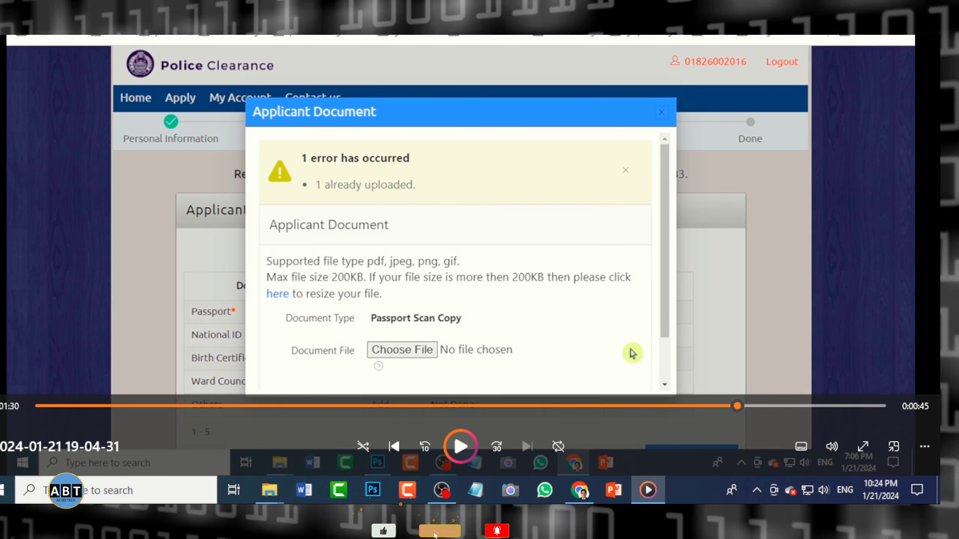
Step: Close the video player, switch to the Police Clearance page in Chrome and close the open passport document dialog
{"action": "key", "text": "alt+F4"}
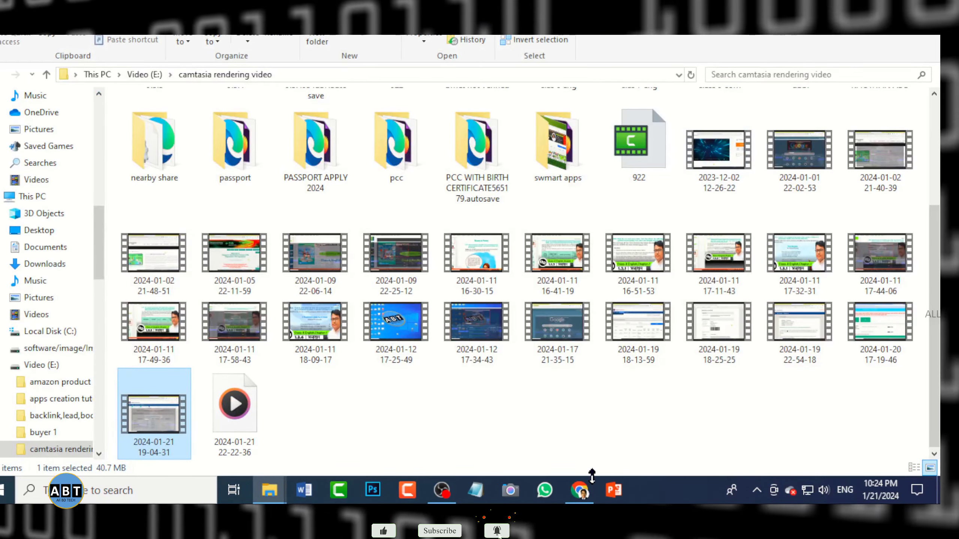
{"action": "left_click", "coordinate": [581, 491]}
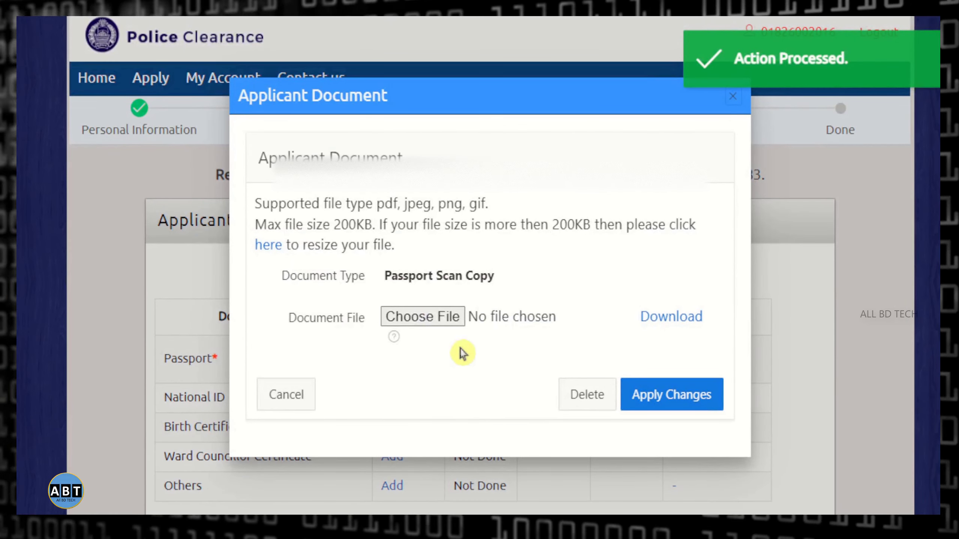
{"action": "left_click", "coordinate": [286, 395]}
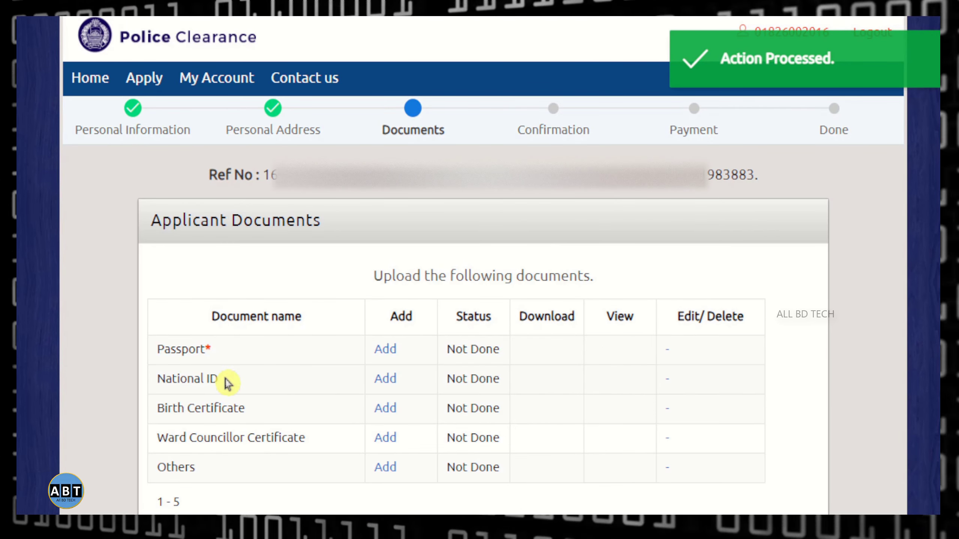
Step: Add the Passport Scan Copy by choosing the applicant's file ending in "passport-tuguria" and upload it
{"action": "left_click", "coordinate": [387, 351]}
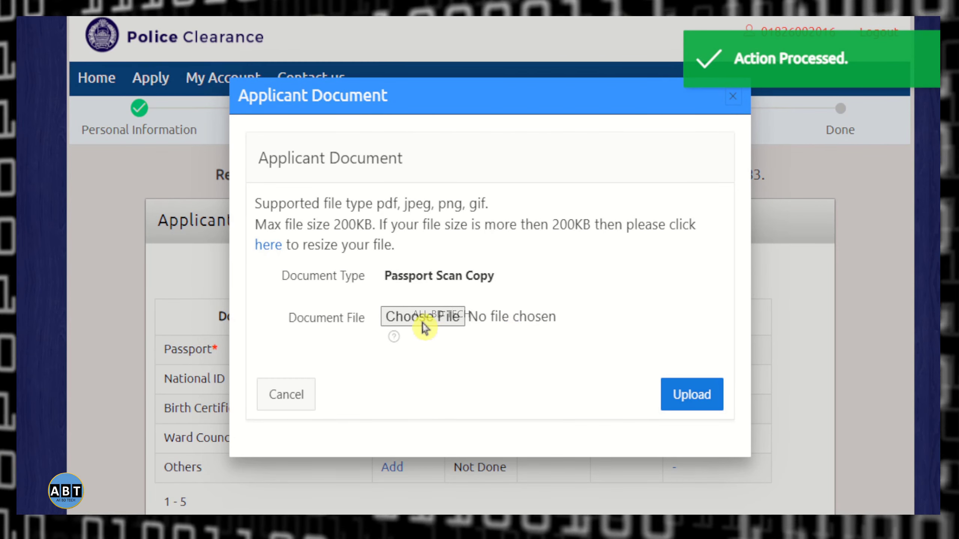
{"action": "left_click", "coordinate": [420, 319]}
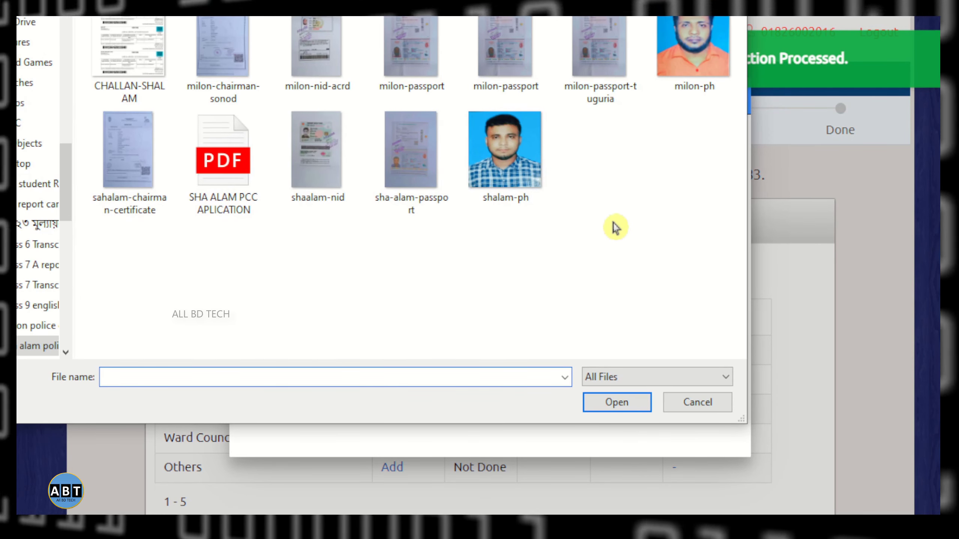
{"action": "left_click", "coordinate": [608, 70]}
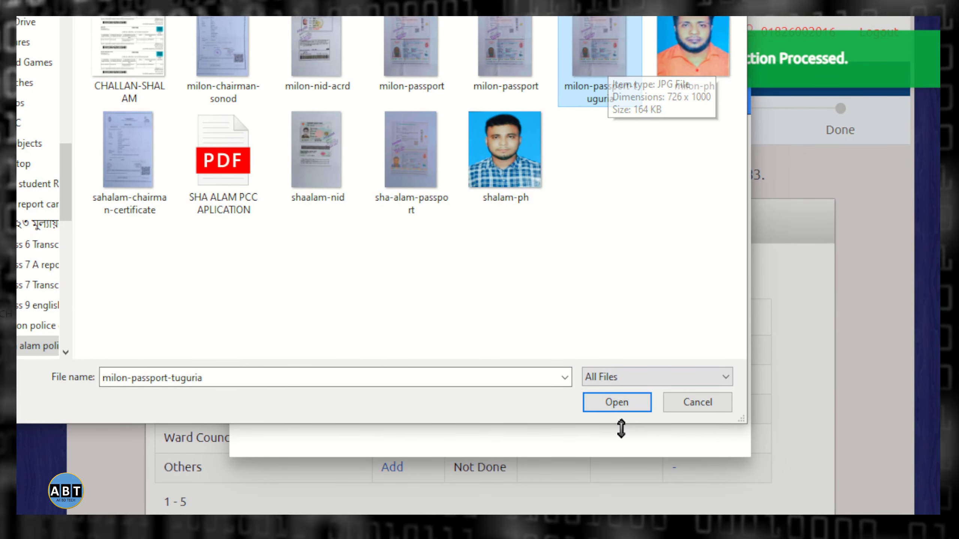
{"action": "left_click", "coordinate": [623, 403]}
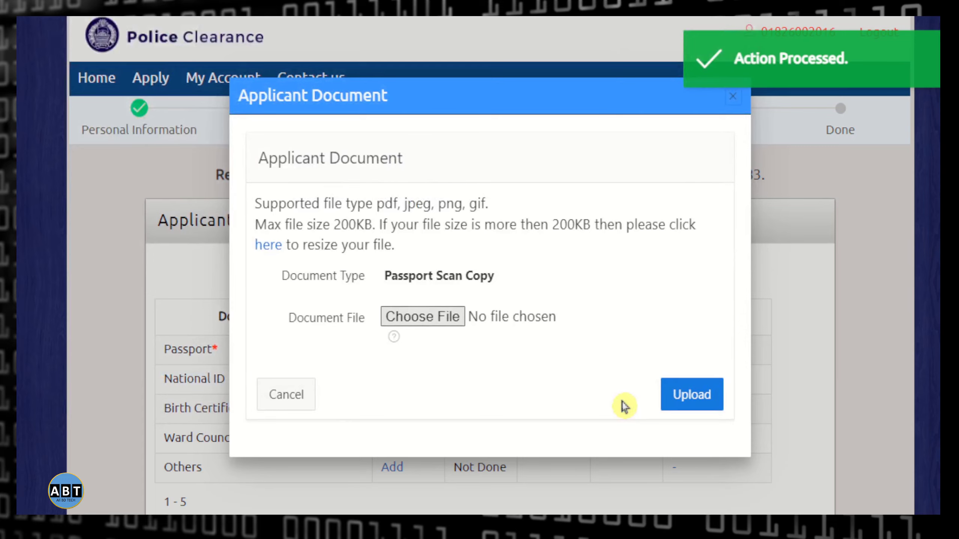
{"action": "left_click", "coordinate": [690, 402]}
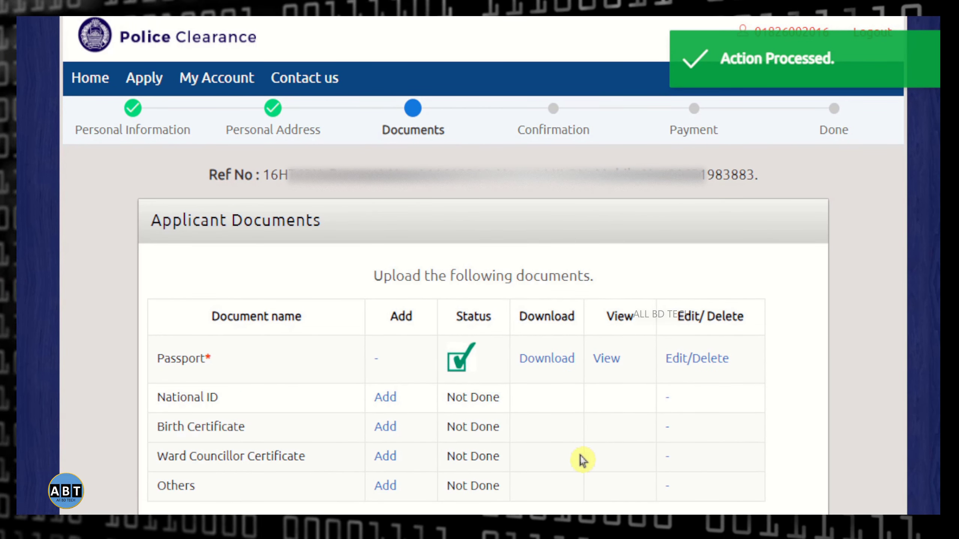
Step: Add the National ID Scan Copy by choosing the applicant's file ending in "nid-acrd" and upload it
{"action": "left_click", "coordinate": [392, 401]}
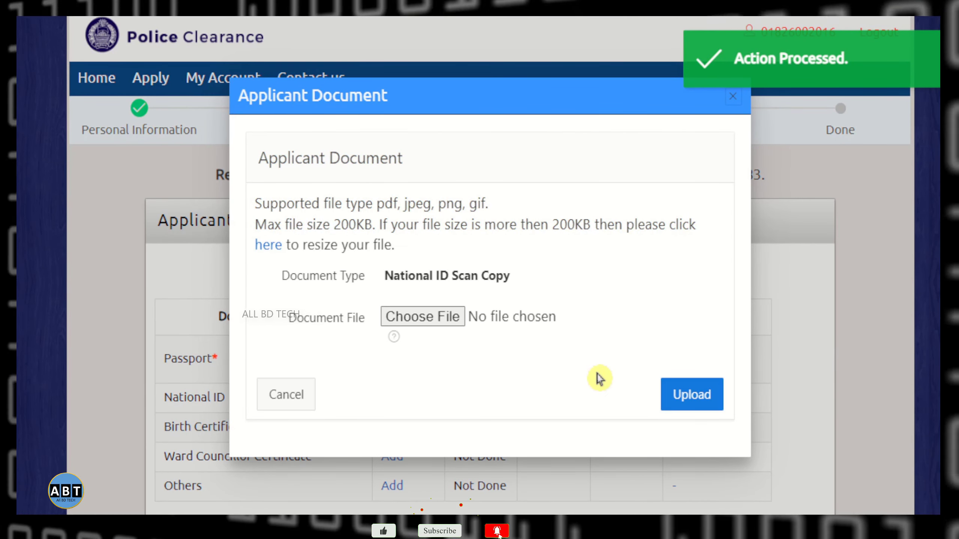
{"action": "left_click", "coordinate": [426, 319]}
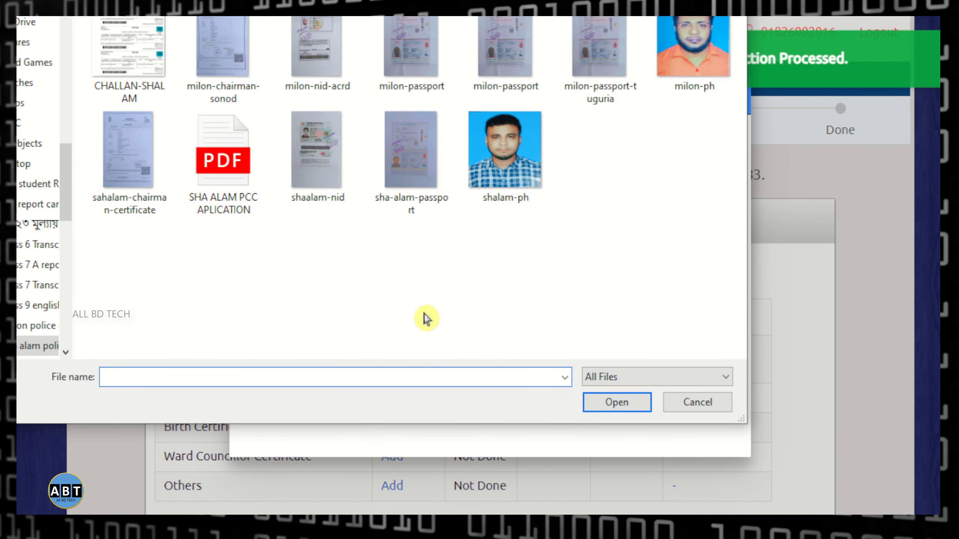
{"action": "left_click", "coordinate": [321, 47]}
{"action": "left_click", "coordinate": [632, 409]}
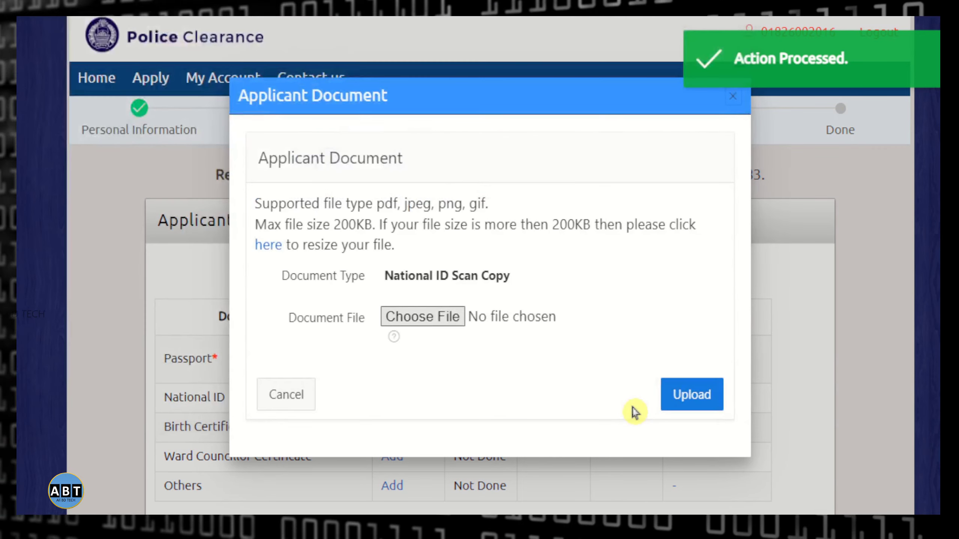
{"action": "left_click", "coordinate": [693, 402]}
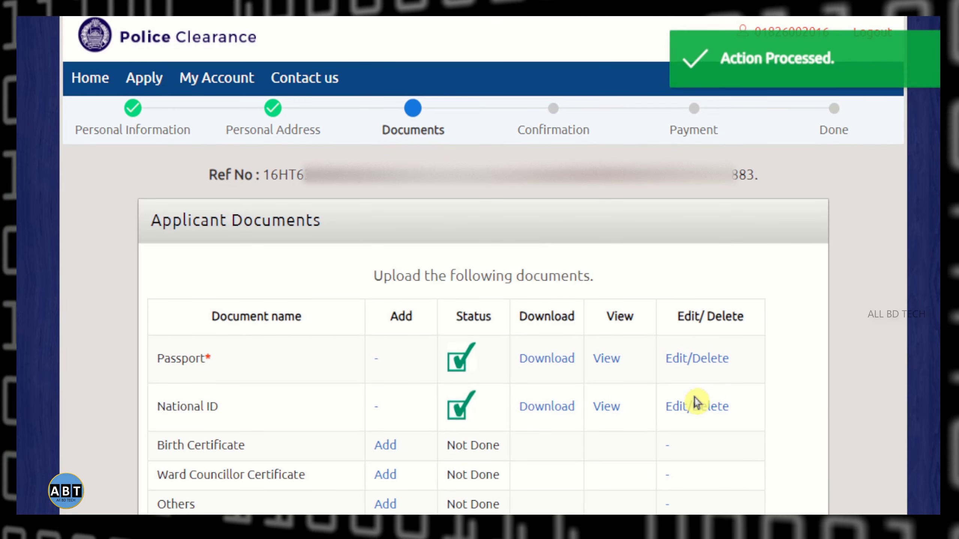
Step: Add the Ward Councillor Certificate by choosing the applicant's file ending in "chairman-sonod.jpg" and upload it
{"action": "scroll", "coordinate": [543, 467], "scroll_direction": "down", "scroll_amount": 3}
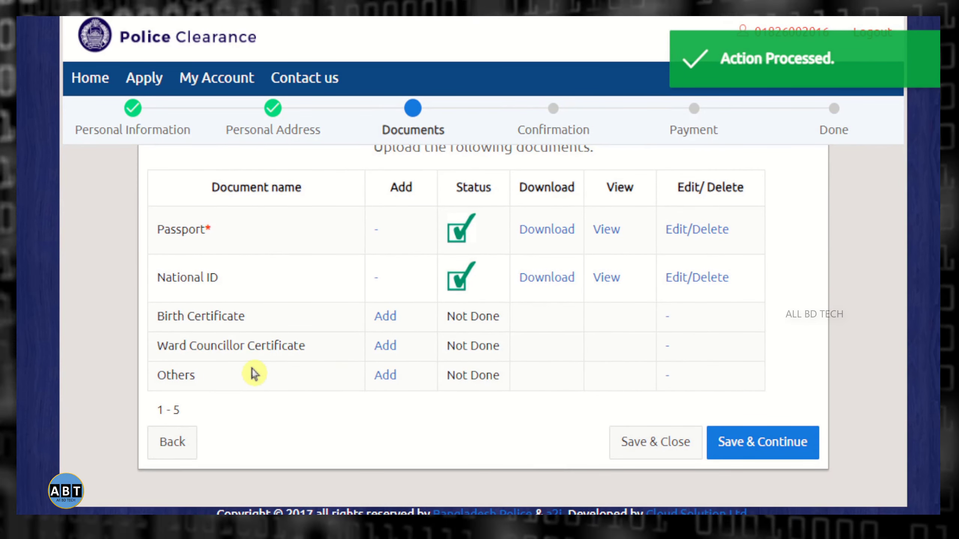
{"action": "left_click", "coordinate": [388, 347]}
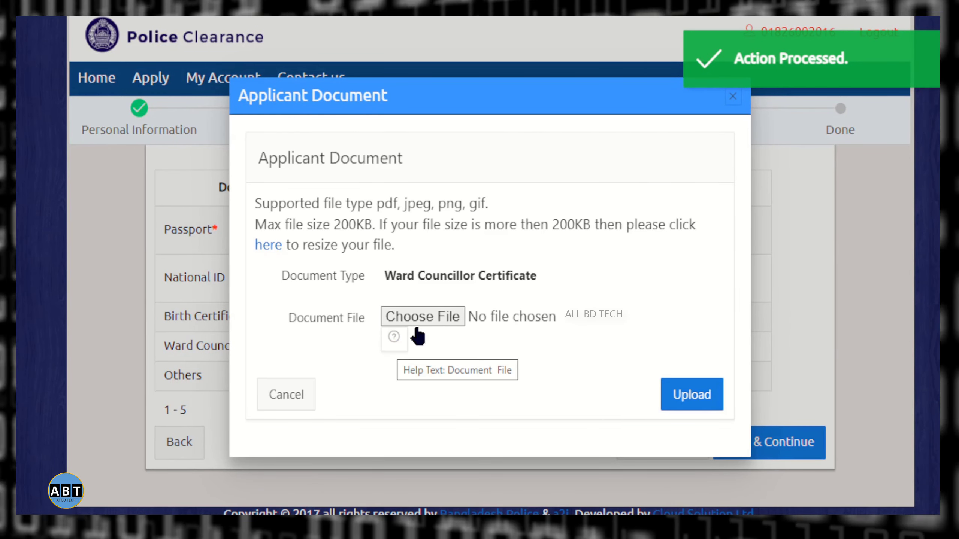
{"action": "left_click", "coordinate": [449, 318]}
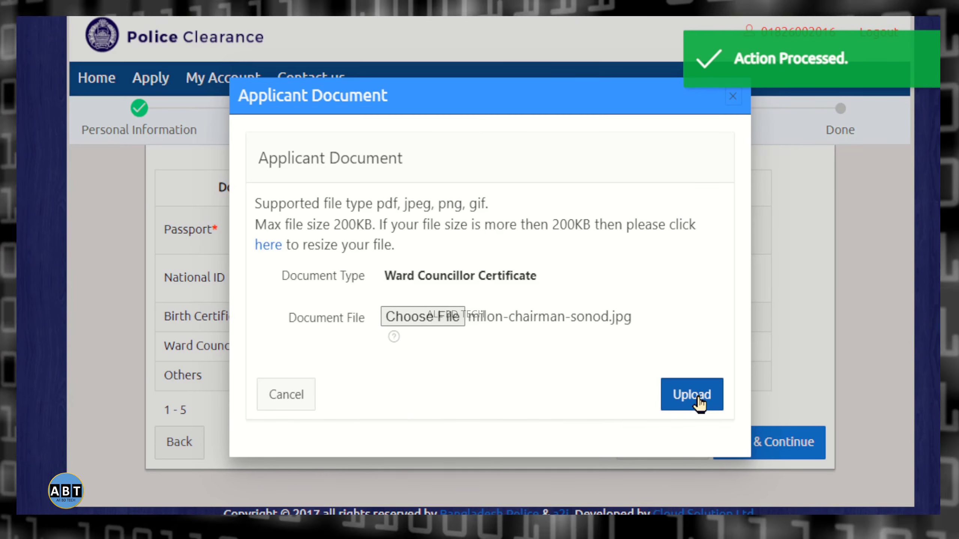
{"action": "left_click", "coordinate": [699, 403]}
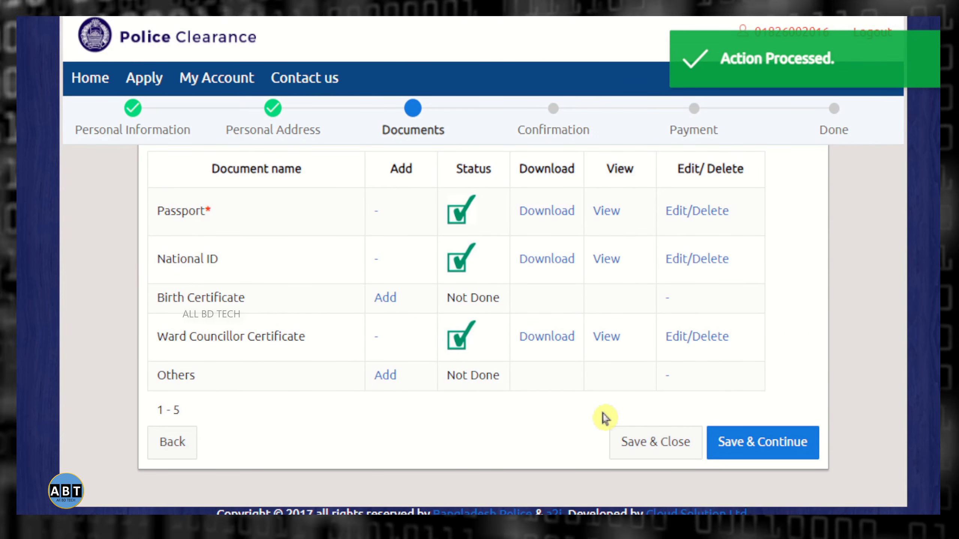
Step: Review the upload instruction and the status of each document in the Applicant Documents table
{"action": "scroll", "coordinate": [476, 433], "scroll_direction": "up", "scroll_amount": 3}
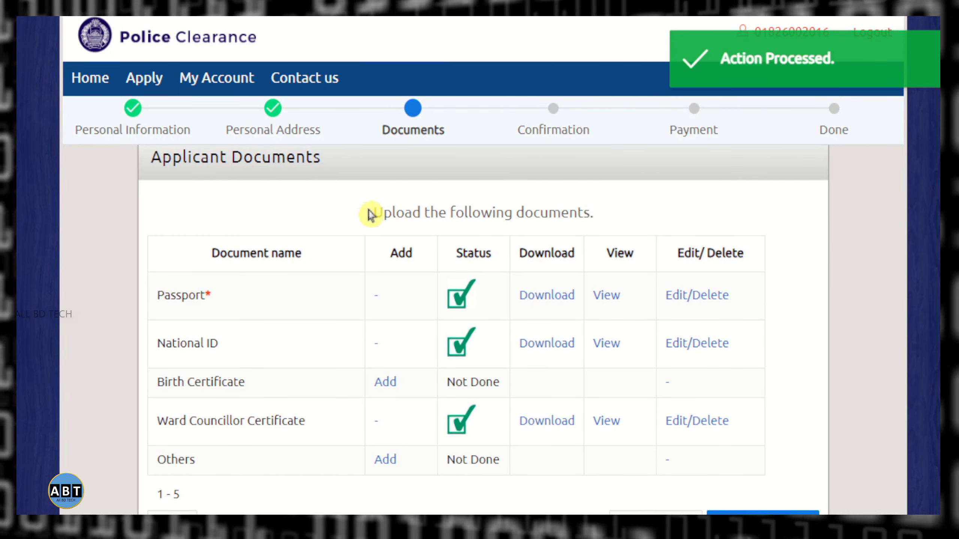
{"action": "left_click_drag", "start_coordinate": [374, 212], "coordinate": [632, 207]}
{"action": "left_click", "coordinate": [632, 207]}
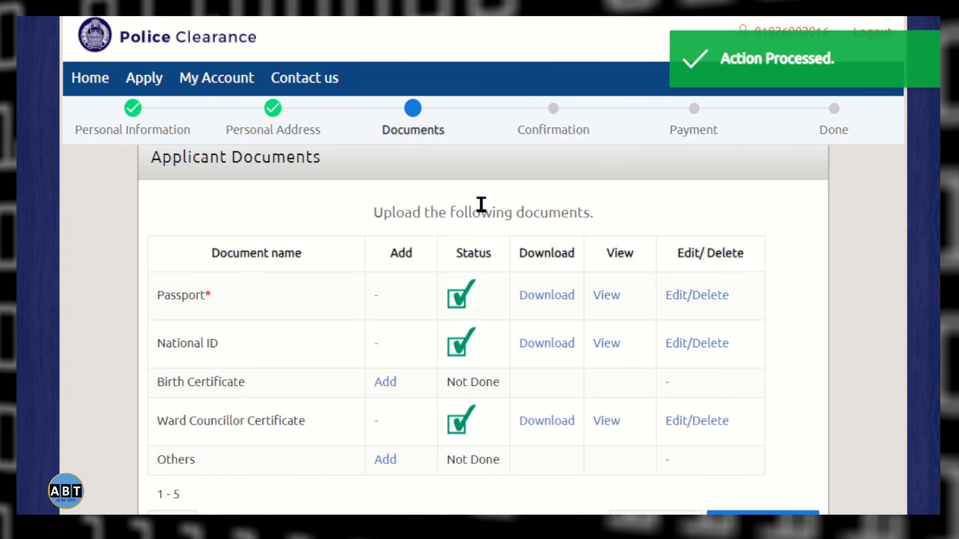
{"action": "left_click_drag", "start_coordinate": [368, 219], "coordinate": [607, 216]}
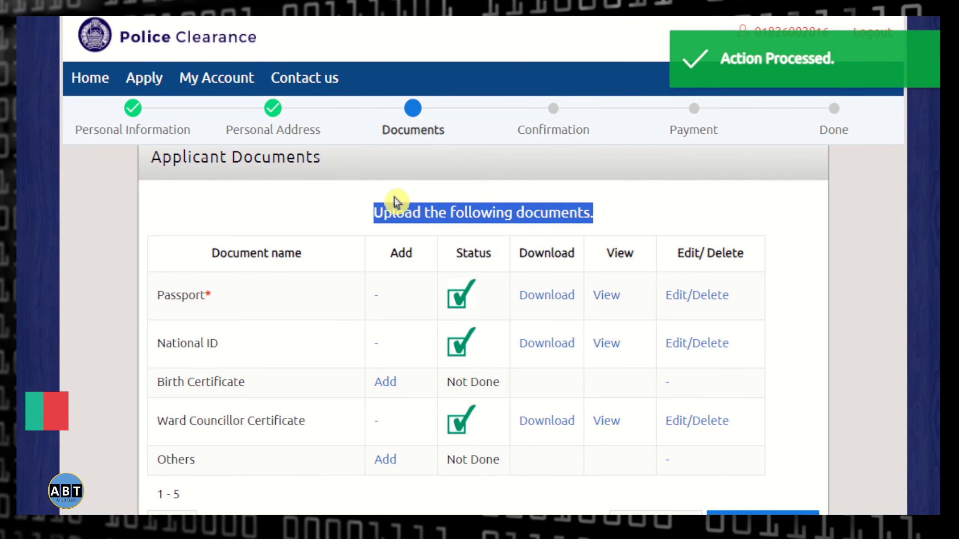
{"action": "scroll", "coordinate": [354, 206], "scroll_direction": "up", "scroll_amount": 2}
{"action": "scroll", "coordinate": [360, 234], "scroll_direction": "down", "scroll_amount": 2}
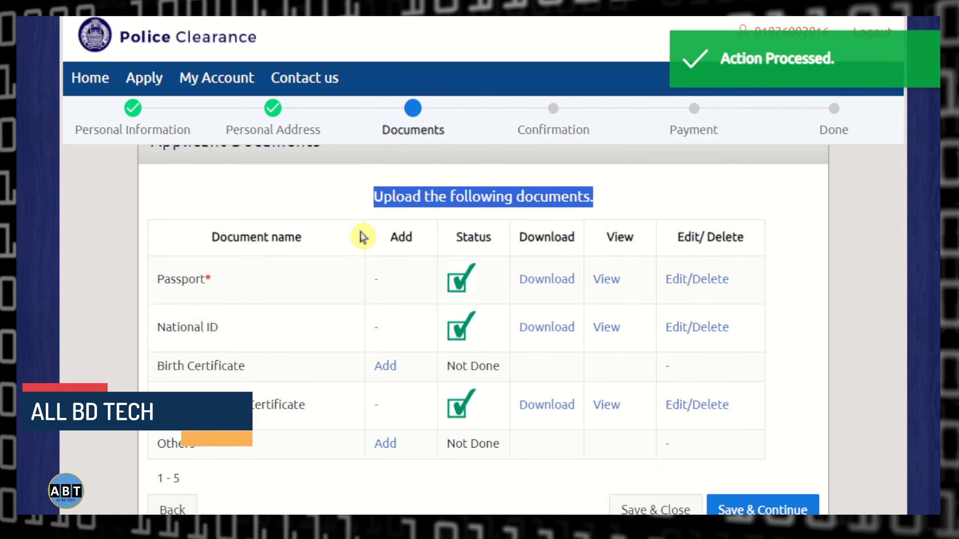
{"action": "left_click", "coordinate": [350, 188]}
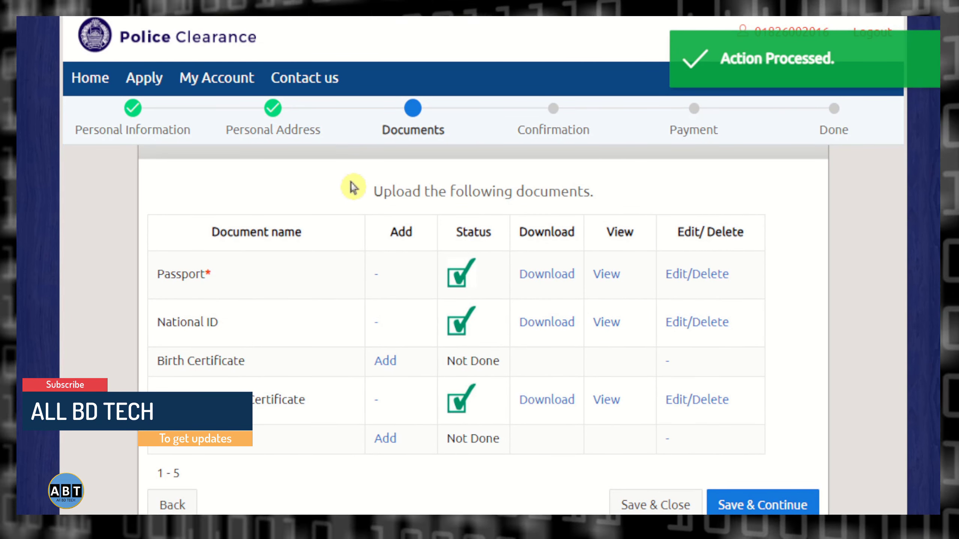